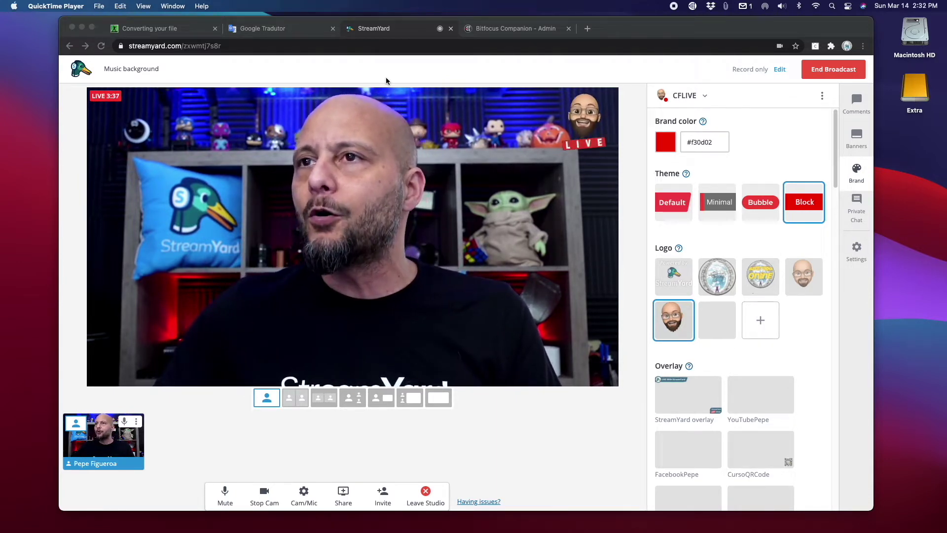
# Open Index.html from the AudioLoop folder in Downloads on Macintosh HD, enlarging the folder window
pyautogui.doubleClick(914, 33)
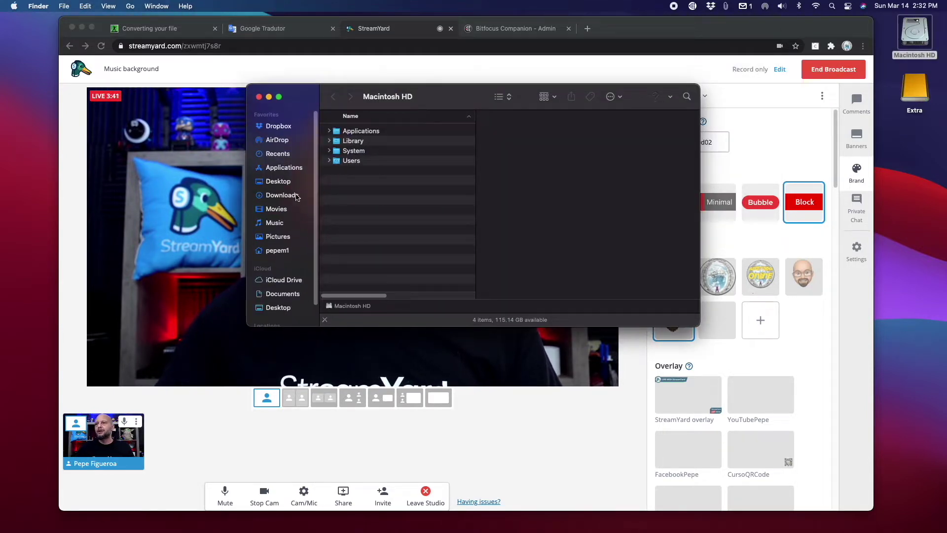
pyautogui.click(295, 194)
pyautogui.moveTo(472, 223); pyautogui.dragTo(462, 289)
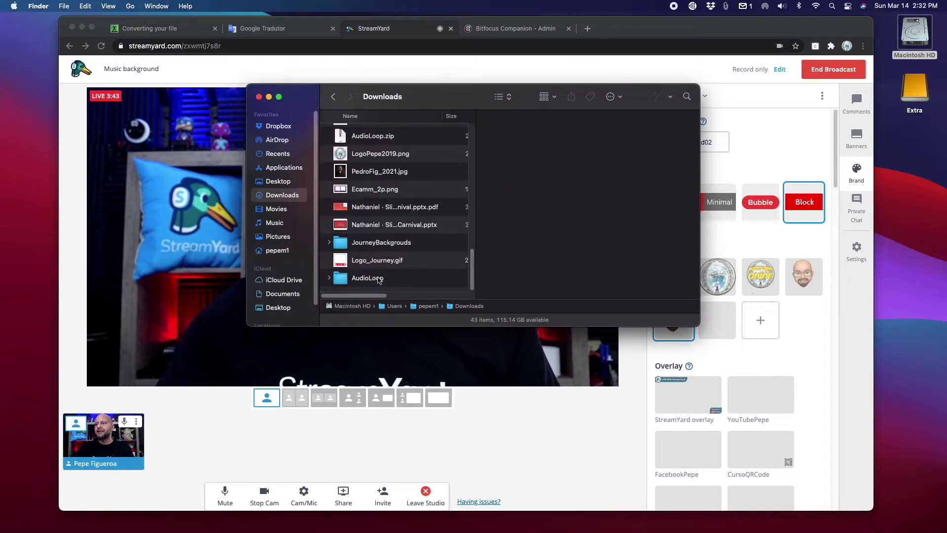
pyautogui.doubleClick(379, 278)
pyautogui.moveTo(420, 96); pyautogui.dragTo(343, 113)
pyautogui.moveTo(619, 343); pyautogui.dragTo(846, 472)
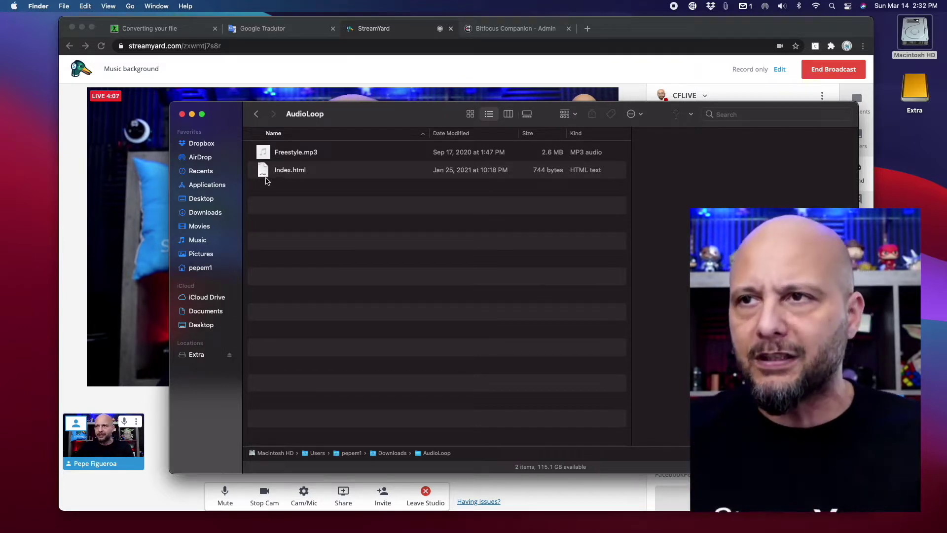
pyautogui.doubleClick(263, 174)
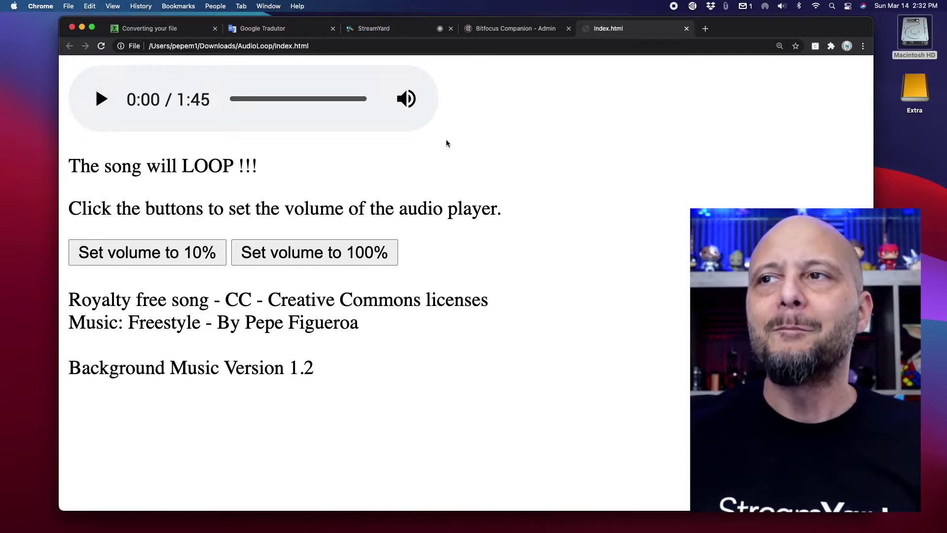
# Review the audio player page, including its loop note, royalty-free licence text and version line
pyautogui.click(410, 101)
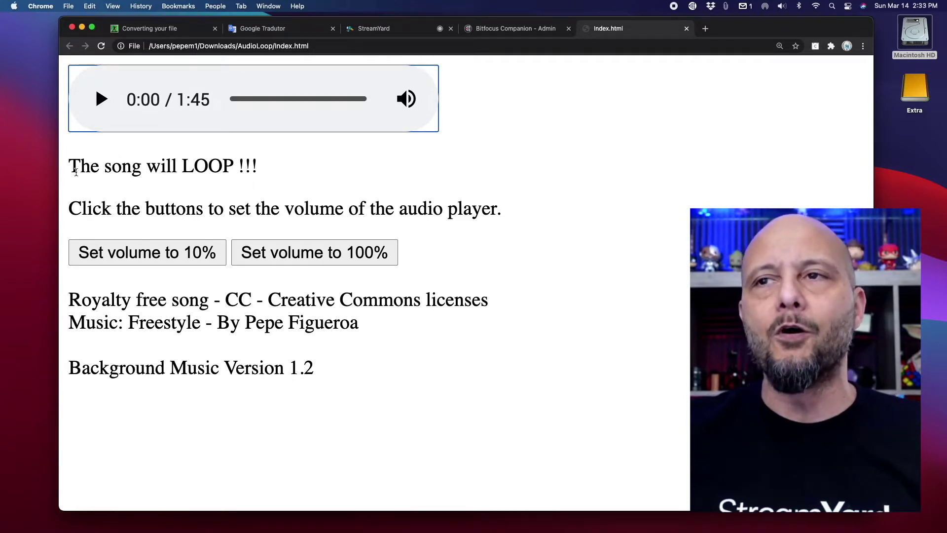
pyautogui.moveTo(76, 166); pyautogui.dragTo(257, 167)
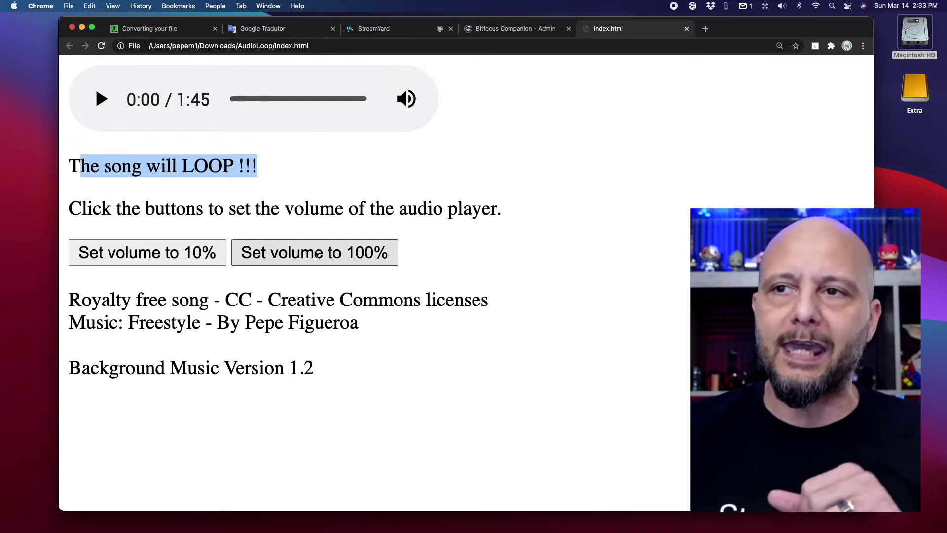
pyautogui.moveTo(171, 299); pyautogui.dragTo(339, 321)
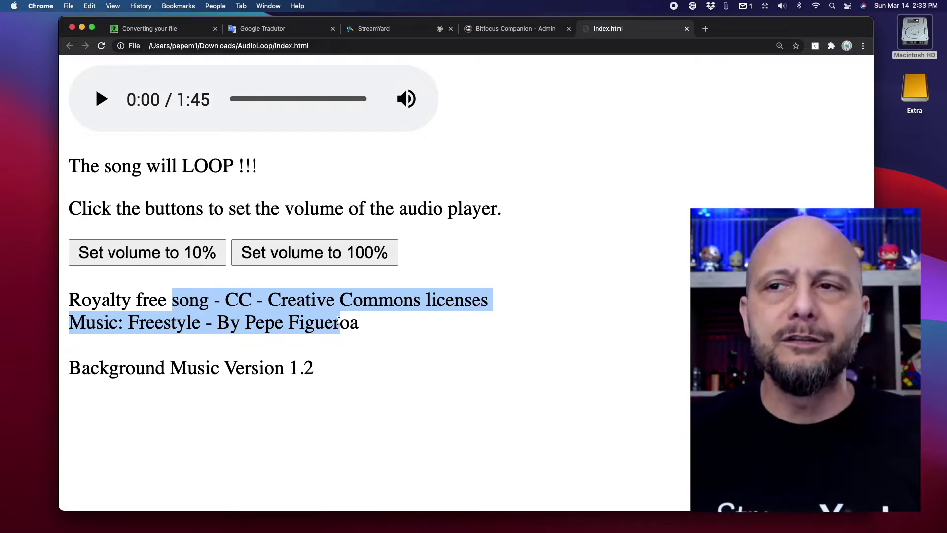
pyautogui.click(141, 367)
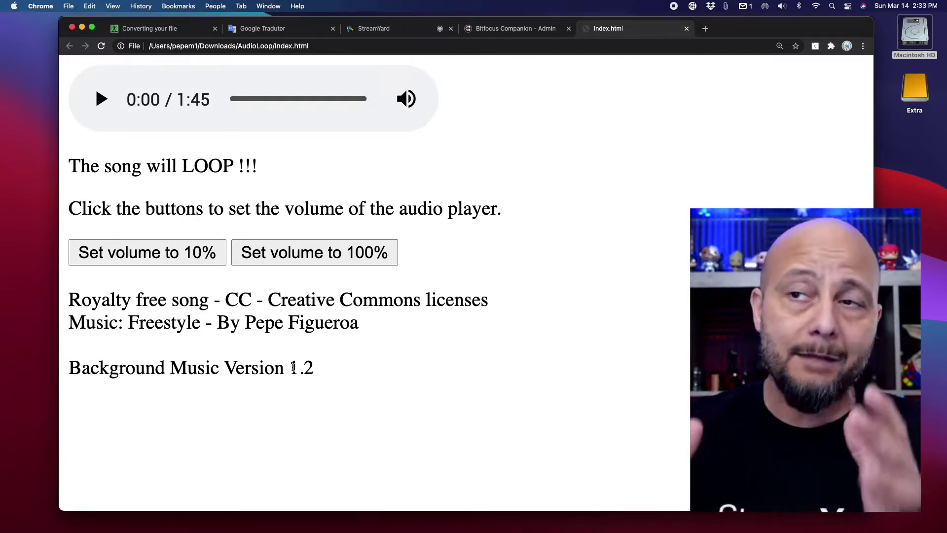
# Share the Index.html Chrome tab with its audio in the StreamYard studio
pyautogui.click(377, 28)
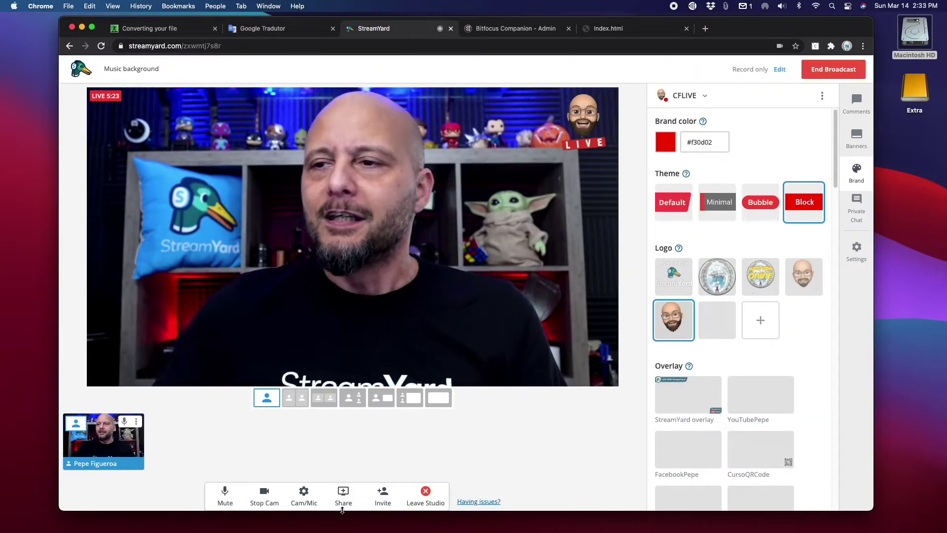
pyautogui.click(343, 495)
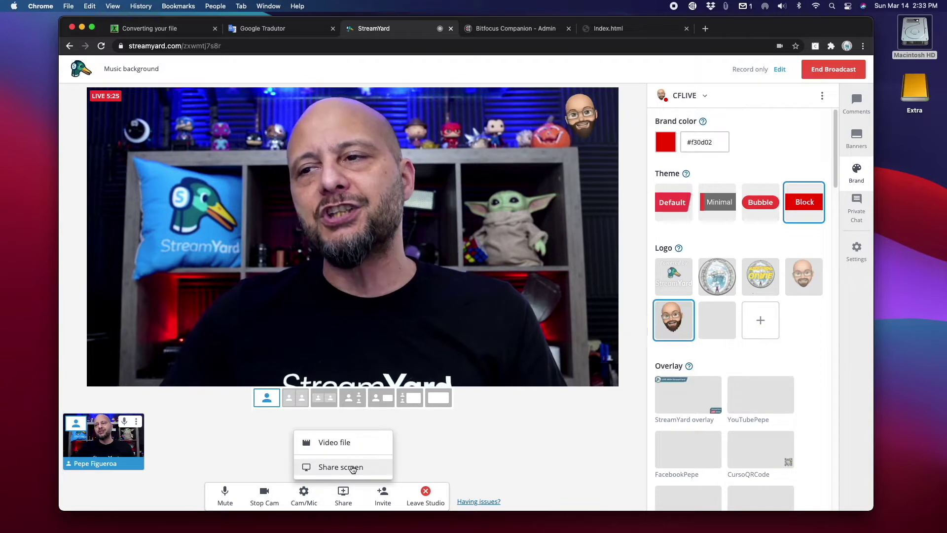
pyautogui.click(351, 467)
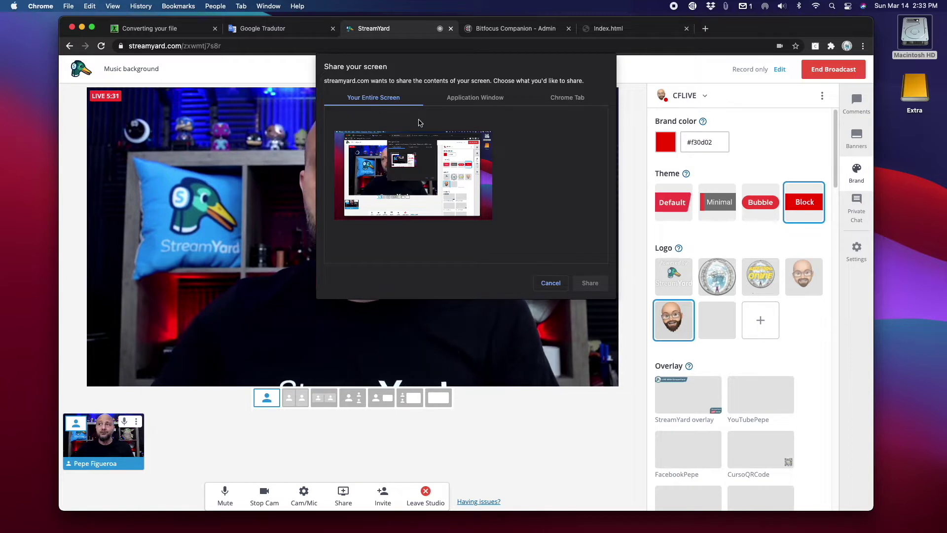
pyautogui.click(470, 98)
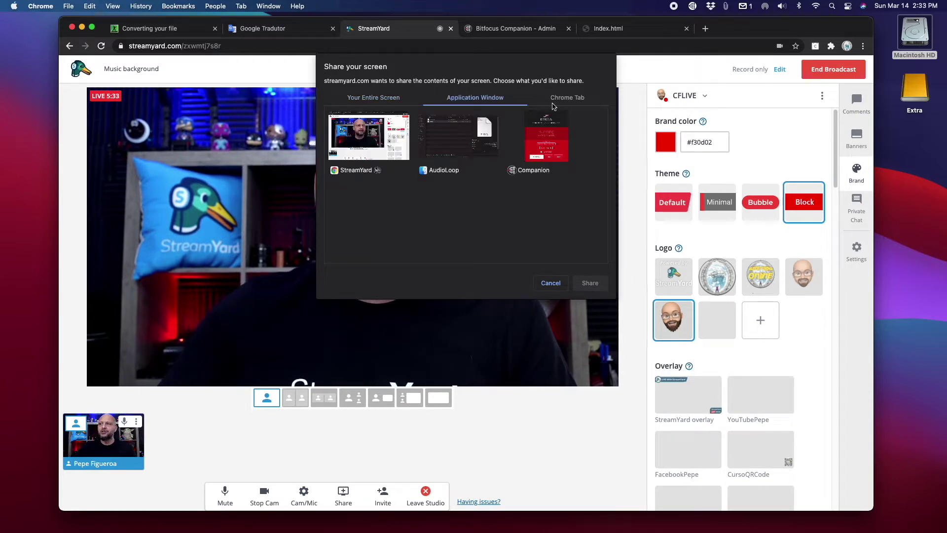
pyautogui.click(559, 101)
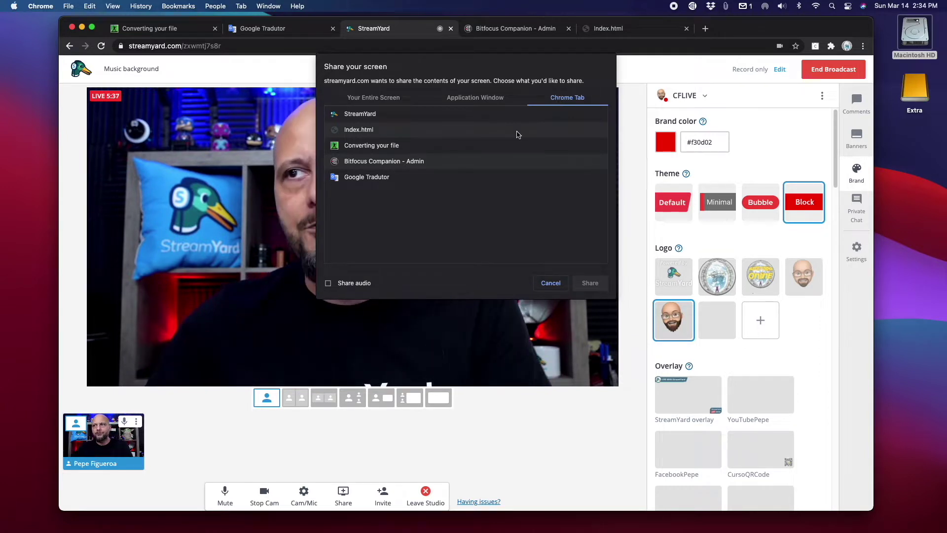
pyautogui.click(362, 132)
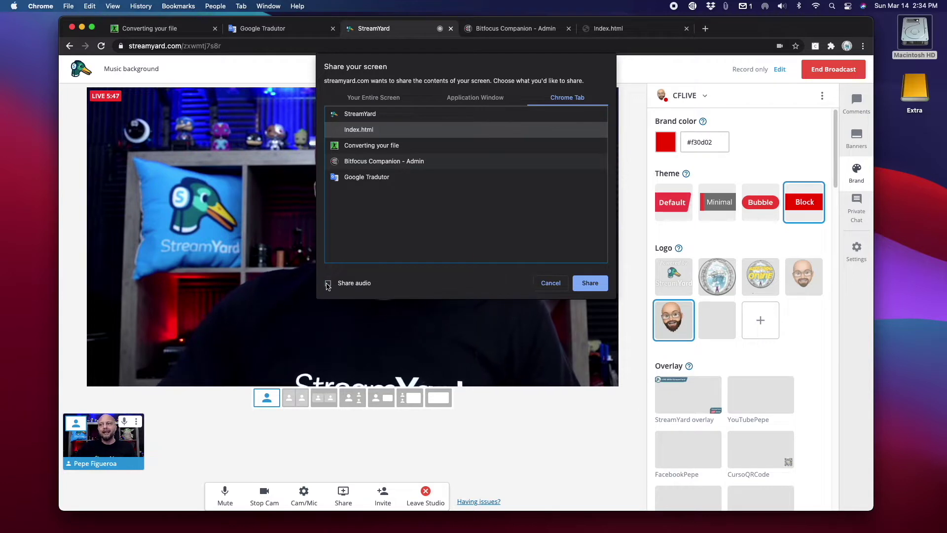
pyautogui.click(328, 283)
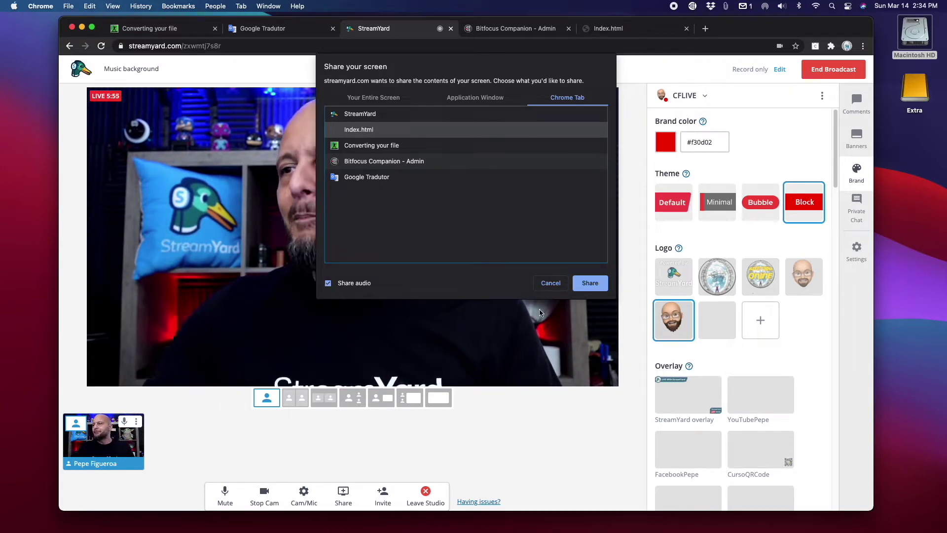
pyautogui.click(588, 284)
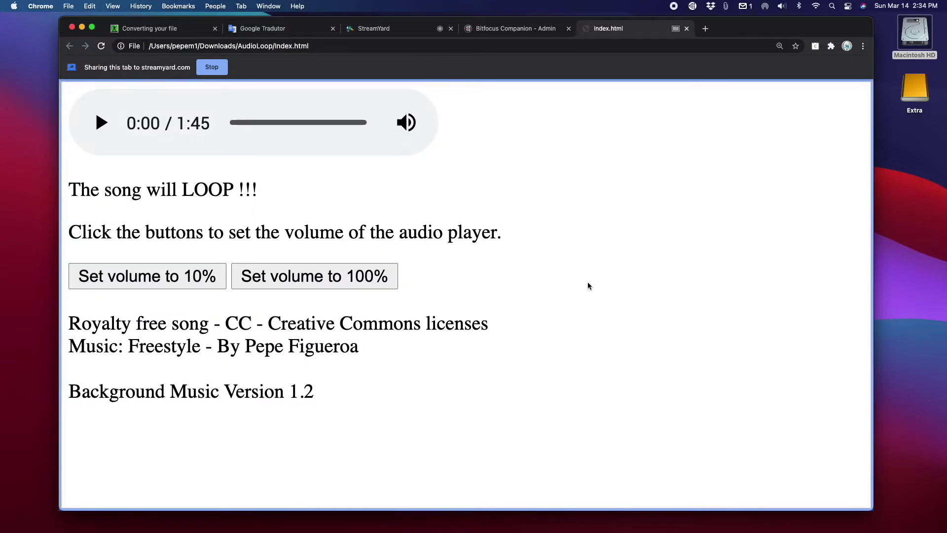
# Check StreamYard's general settings, and add the shared Index.html screen to the stream with only the presenter's camera shown full size
pyautogui.click(374, 28)
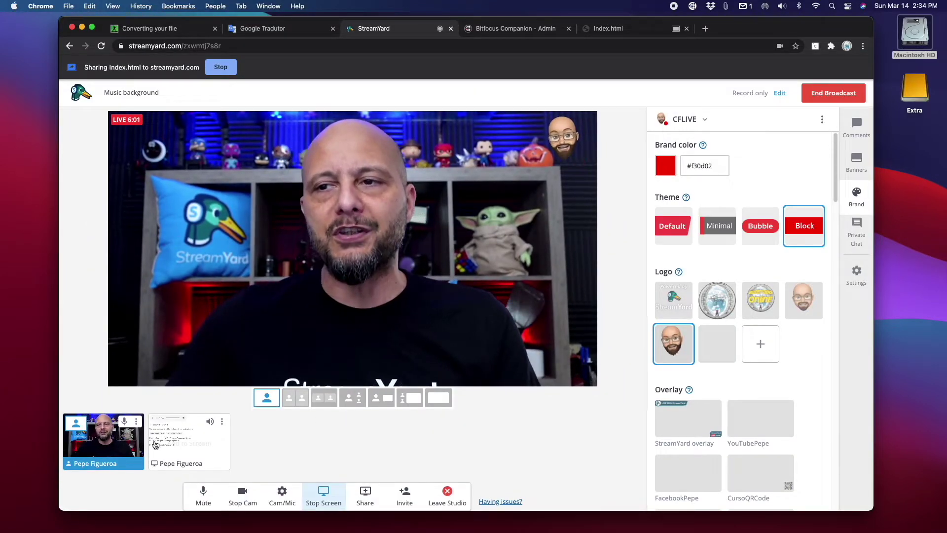
pyautogui.moveTo(190, 443)
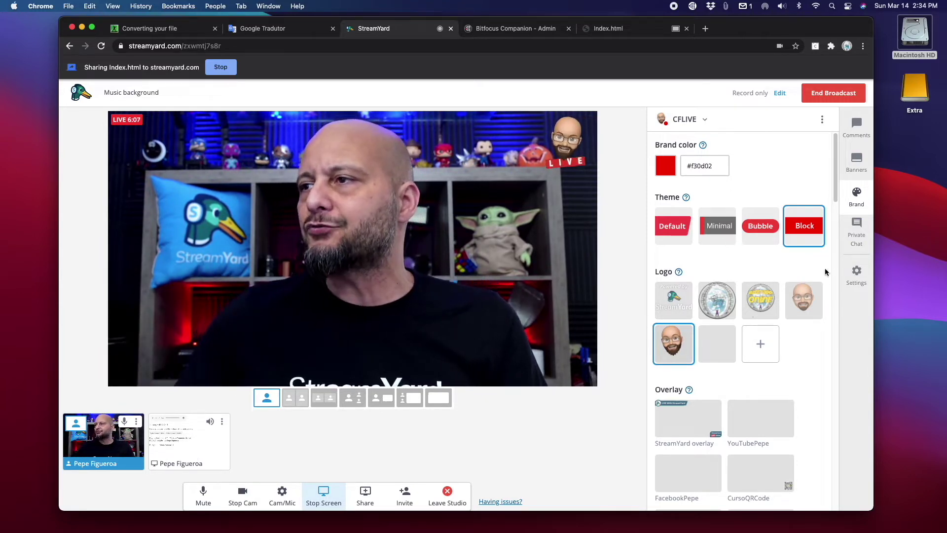
pyautogui.click(855, 276)
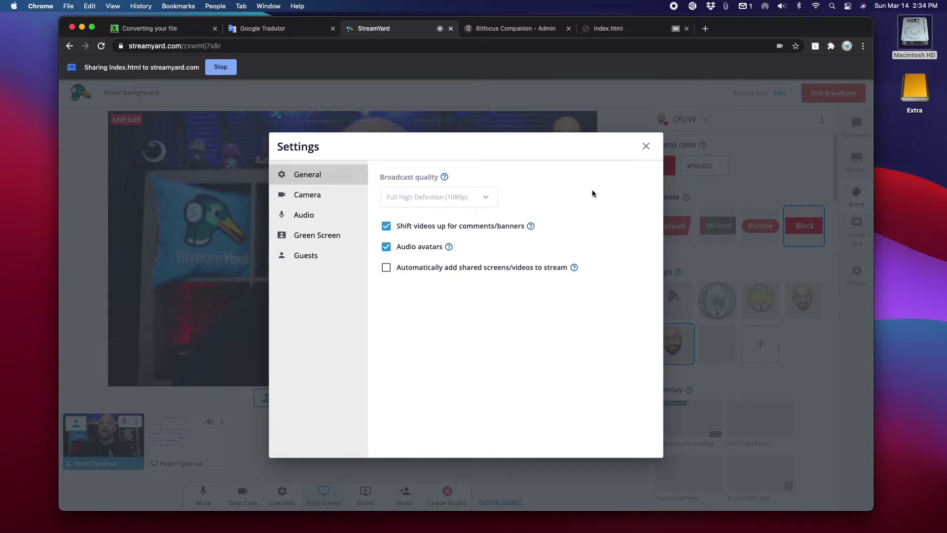
pyautogui.click(645, 146)
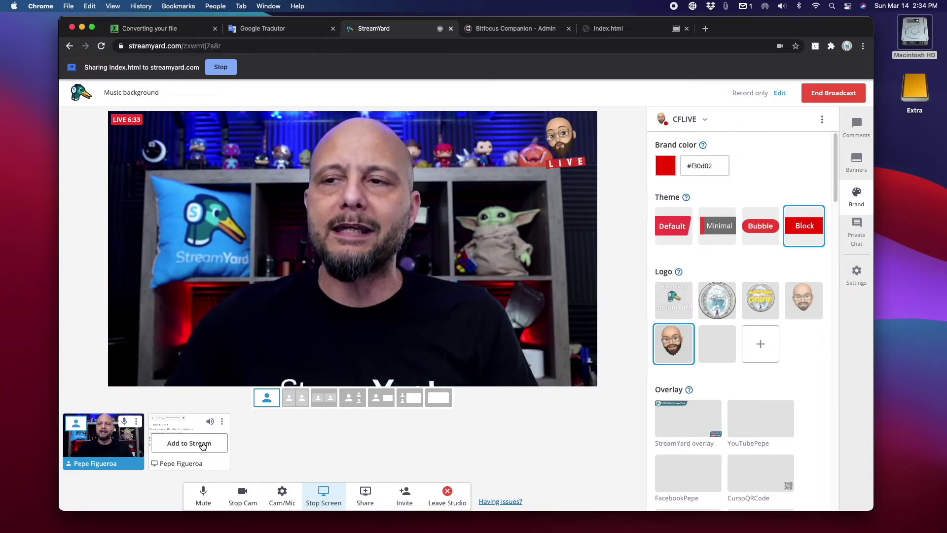
pyautogui.click(202, 443)
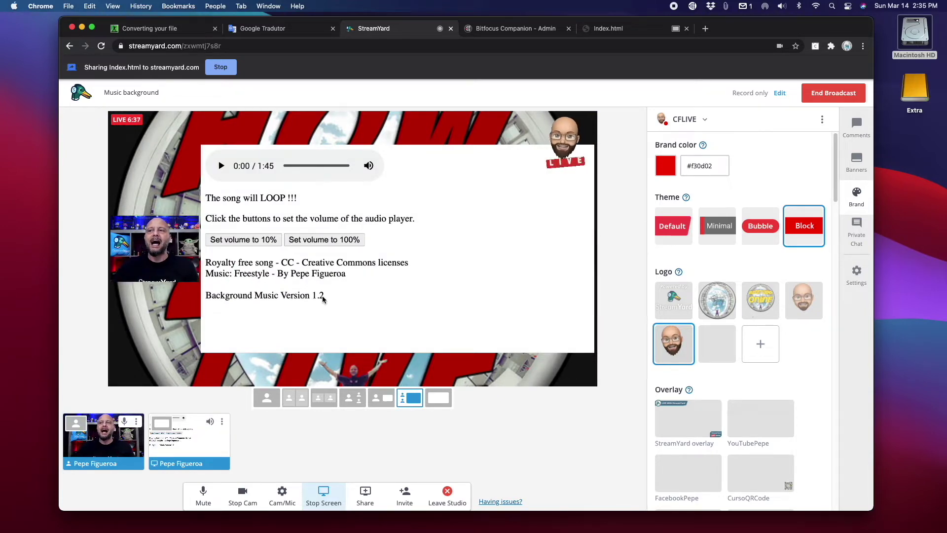
pyautogui.click(77, 424)
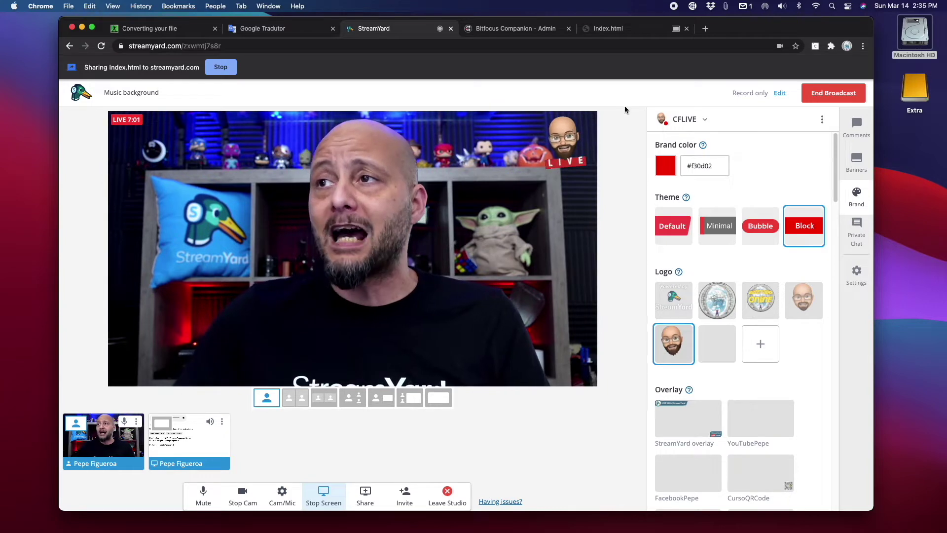
# Play the song on the Index.html page at 10% volume and return to the StreamYard studio
pyautogui.click(610, 29)
pyautogui.click(178, 282)
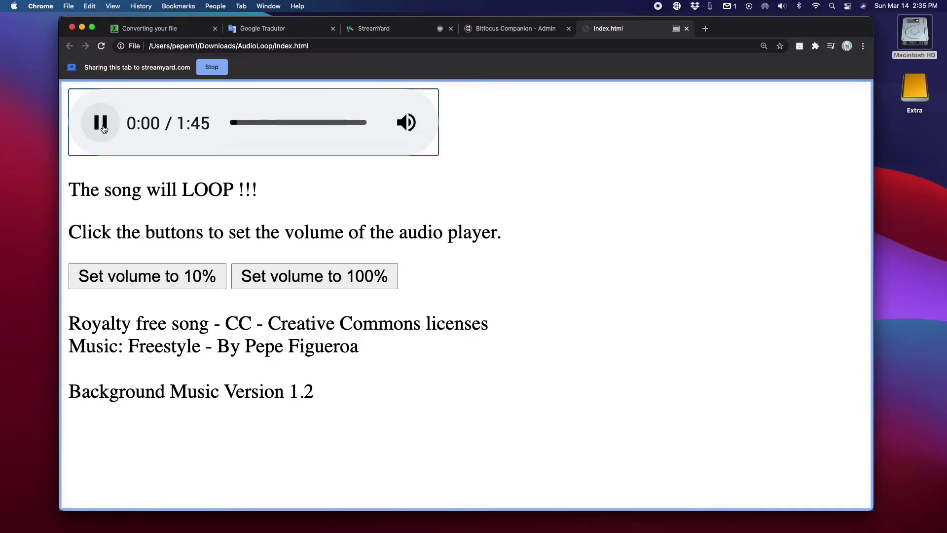
pyautogui.click(382, 30)
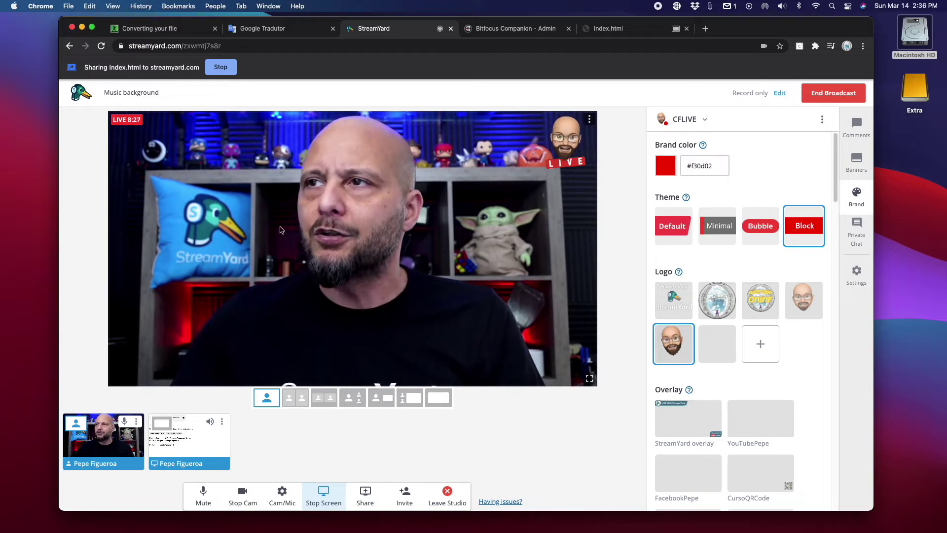
# Switch to the AudioLoop folder in Finder, reposition its window and select Freestyle.mp3
pyautogui.moveTo(15, 170)
pyautogui.click(14, 96)
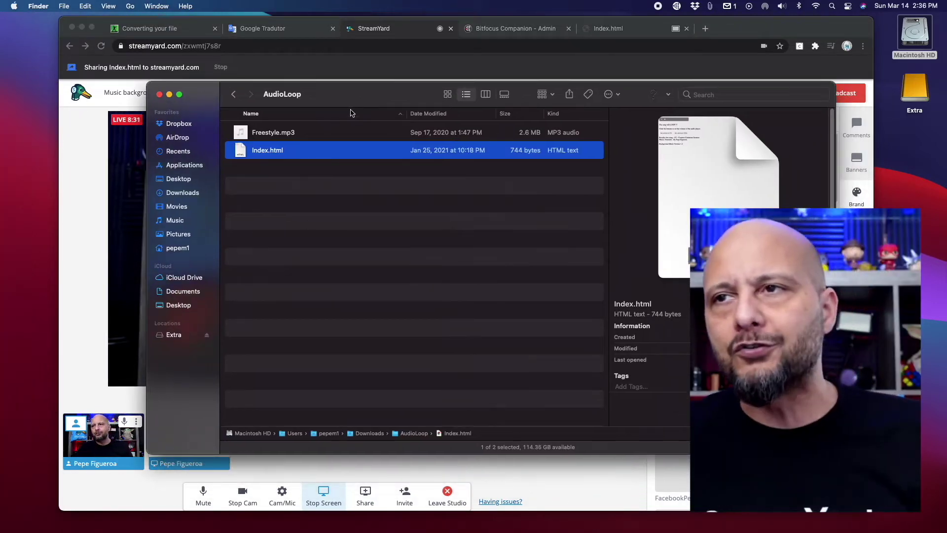
pyautogui.moveTo(357, 96); pyautogui.dragTo(266, 91)
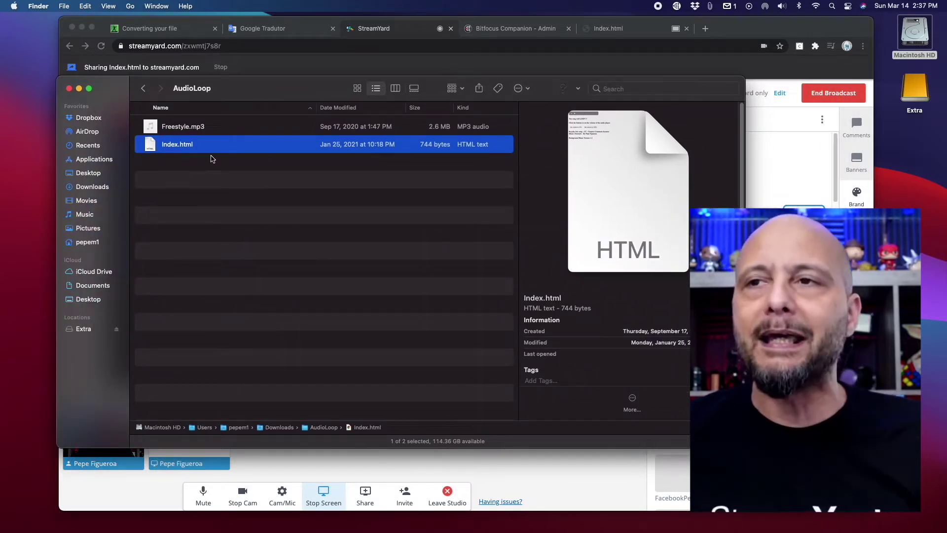
pyautogui.moveTo(235, 89); pyautogui.dragTo(260, 100)
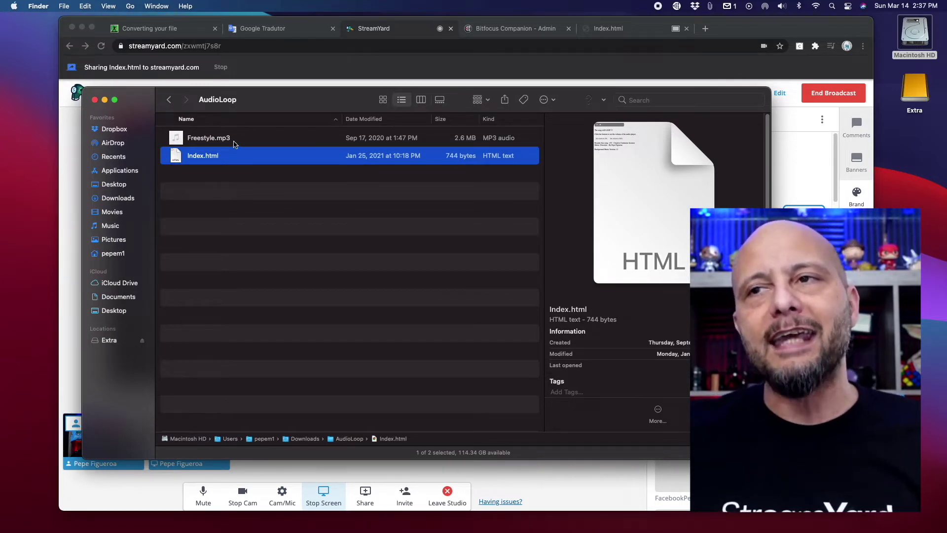
pyautogui.click(209, 139)
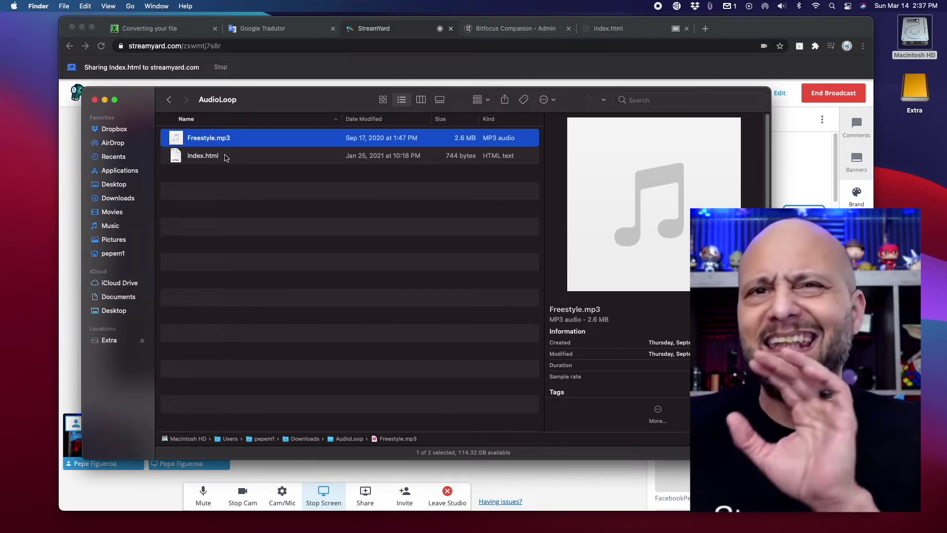
pyautogui.moveTo(271, 103); pyautogui.dragTo(284, 113)
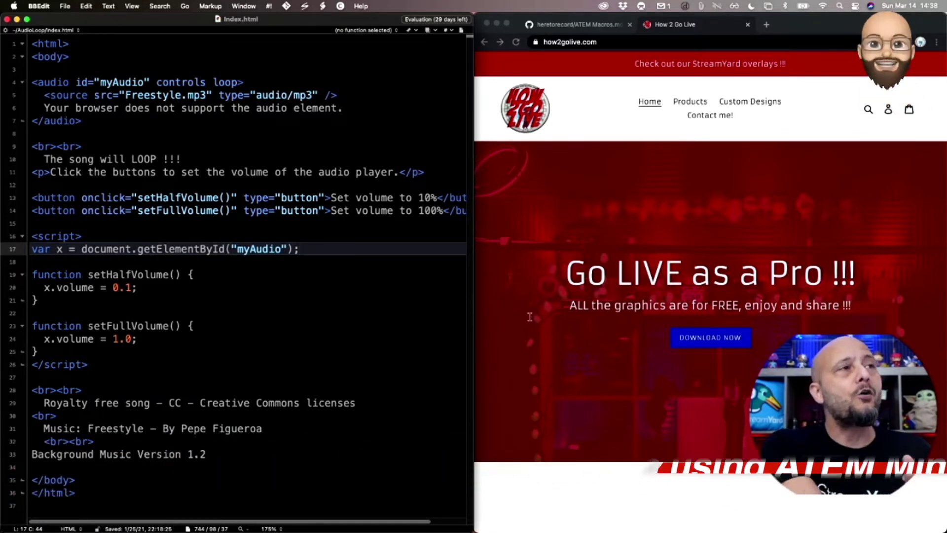
# In BBEdit, place the cursor at the start of the Freestyle.mp3 file name in the audio source line of Index.html
pyautogui.click(192, 95)
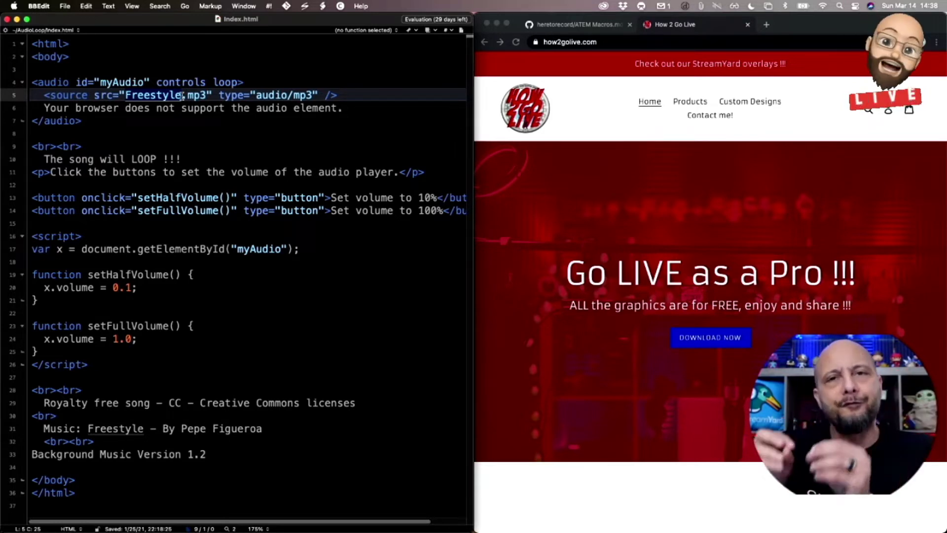
pyautogui.click(125, 95)
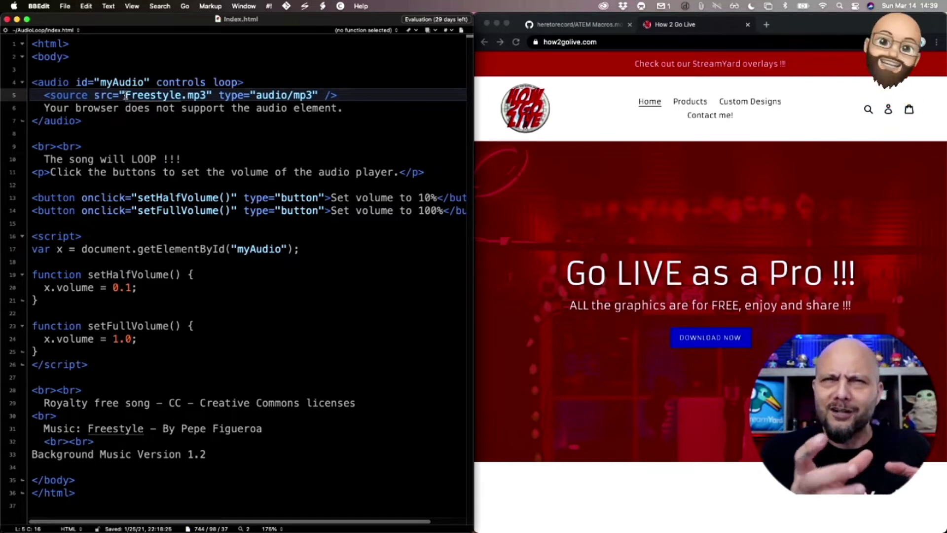